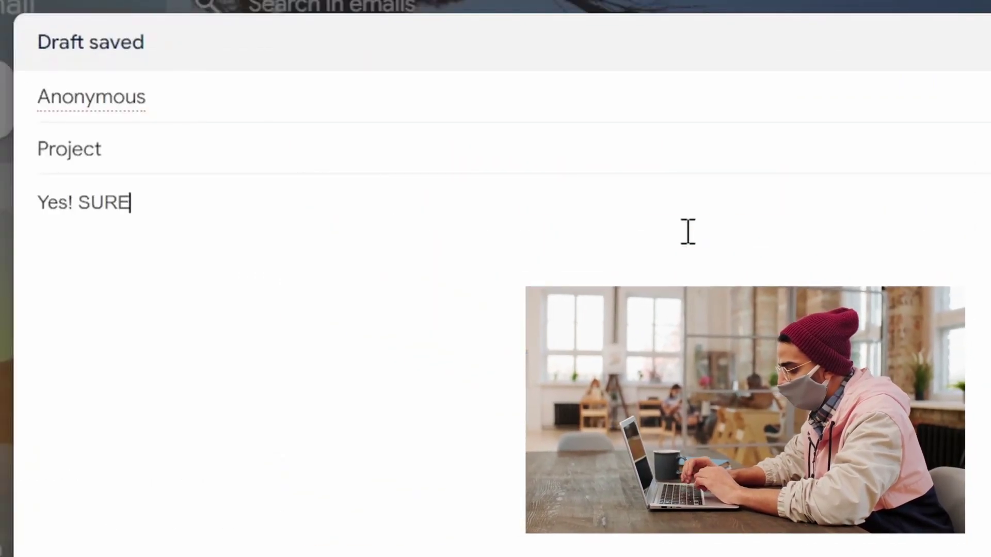
Append '! SURE...' after 'Yes' in the body of the Project draft
{"action": "type", "text": "..."}
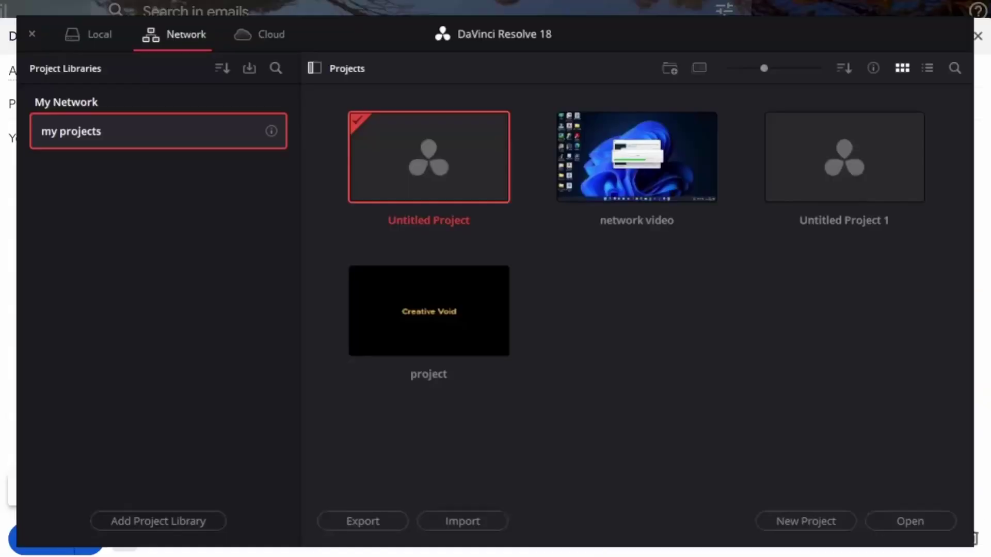
Export Untitled Project 1 from the Project Manager as a project file into the Editing folder
{"action": "right_click", "coordinate": [828, 163]}
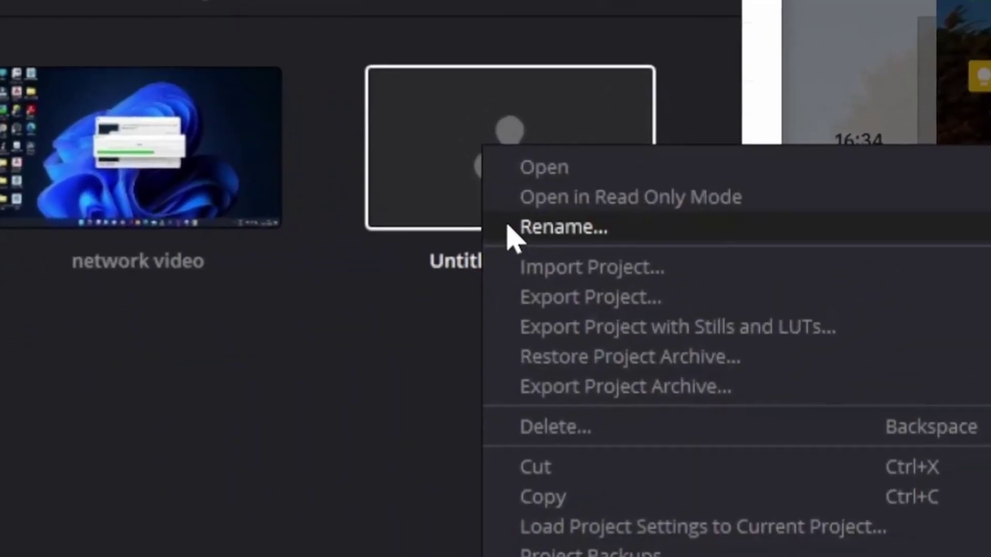
{"action": "left_click", "coordinate": [853, 237]}
{"action": "left_click", "coordinate": [495, 498]}
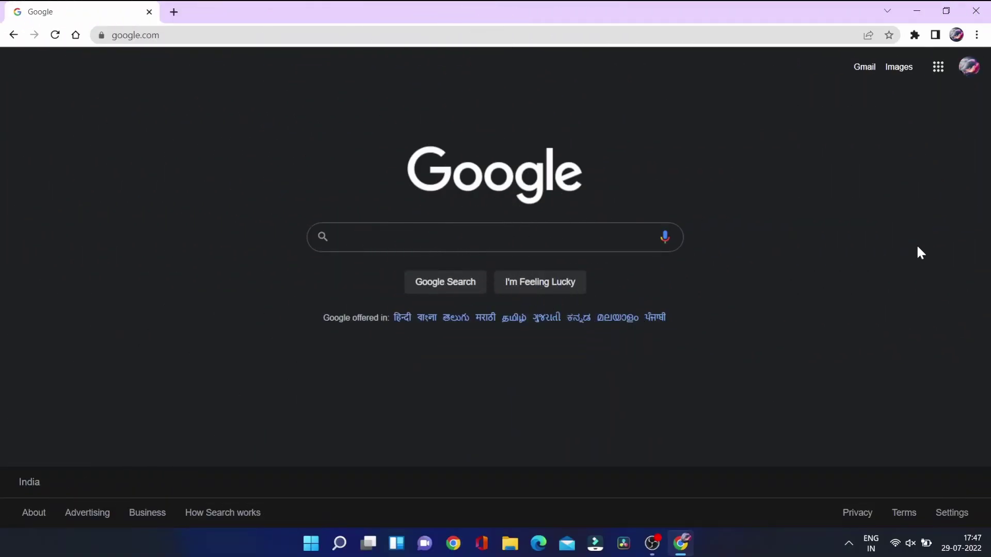
Search Google for Blackmagic Design by picking the suggestion offered after typing 'black'
{"action": "type", "text": "black"}
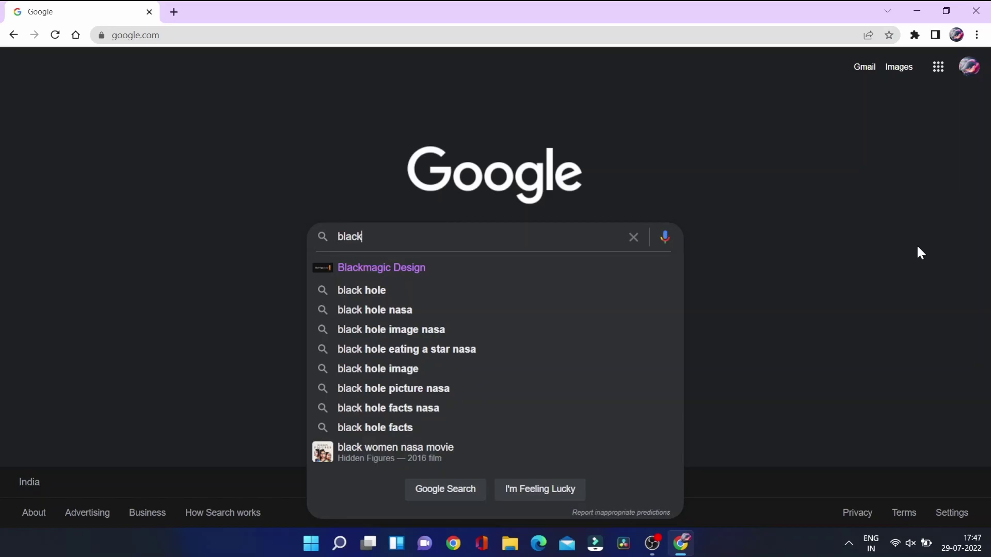
{"action": "key", "text": "Down"}
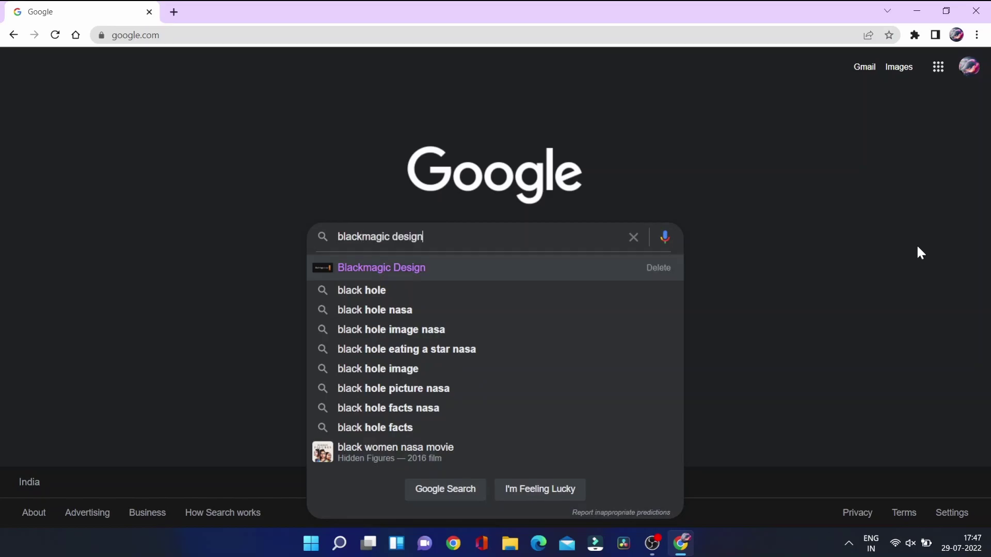
{"action": "key", "text": "Return"}
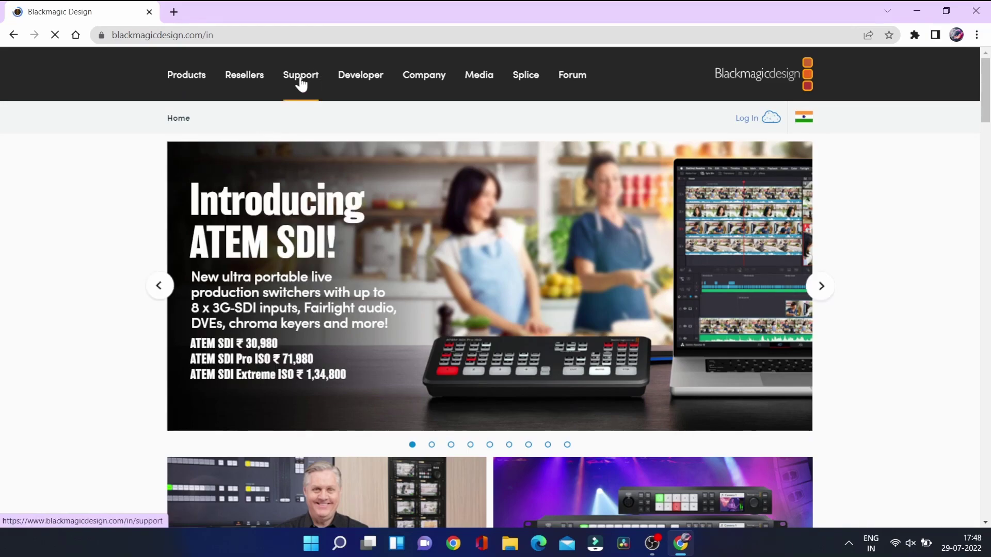
Open the Support Center and its DaVinci Resolve and Fusion Software page
{"action": "scroll", "coordinate": [301, 83], "scroll_direction": "up", "scroll_amount": 5}
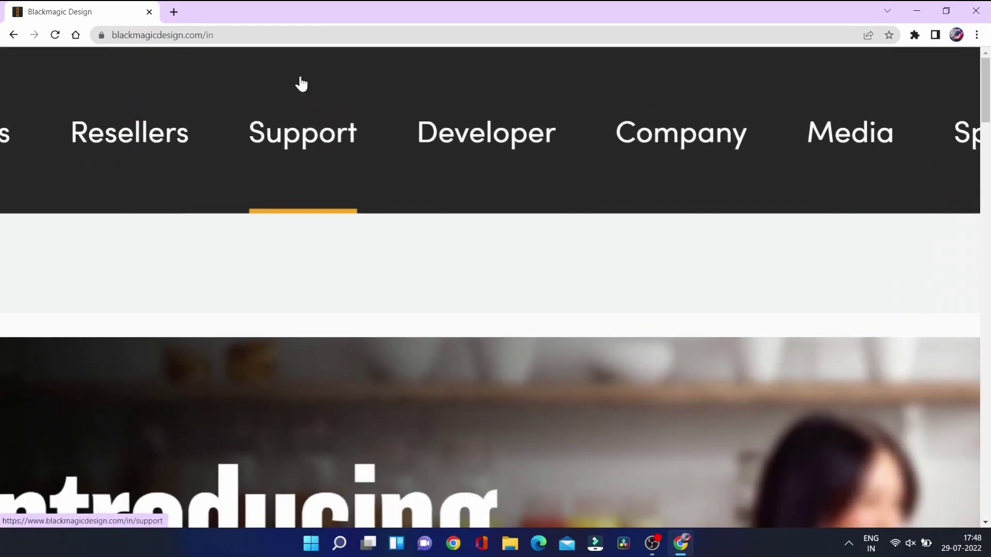
{"action": "left_click", "coordinate": [299, 125]}
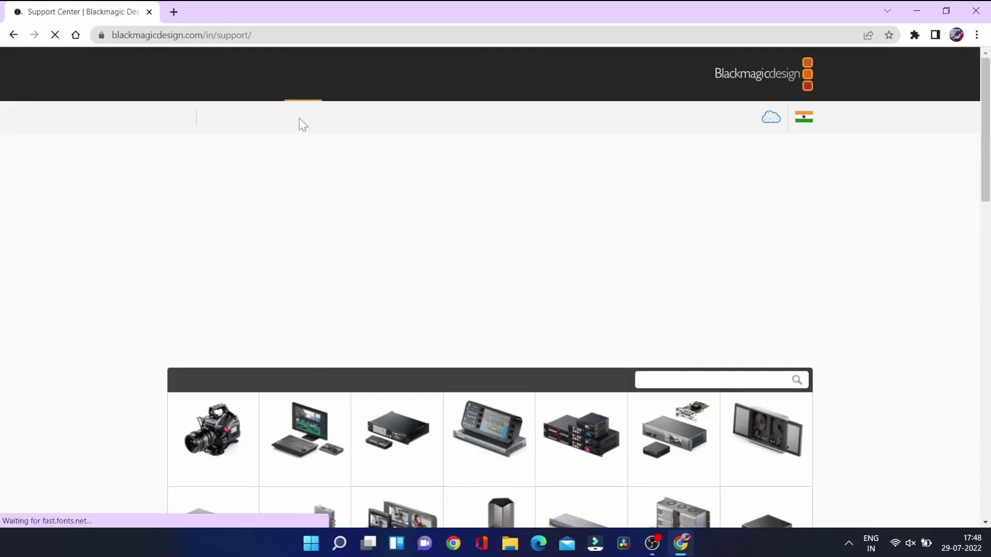
{"action": "scroll", "coordinate": [303, 125], "scroll_direction": "down", "scroll_amount": 4}
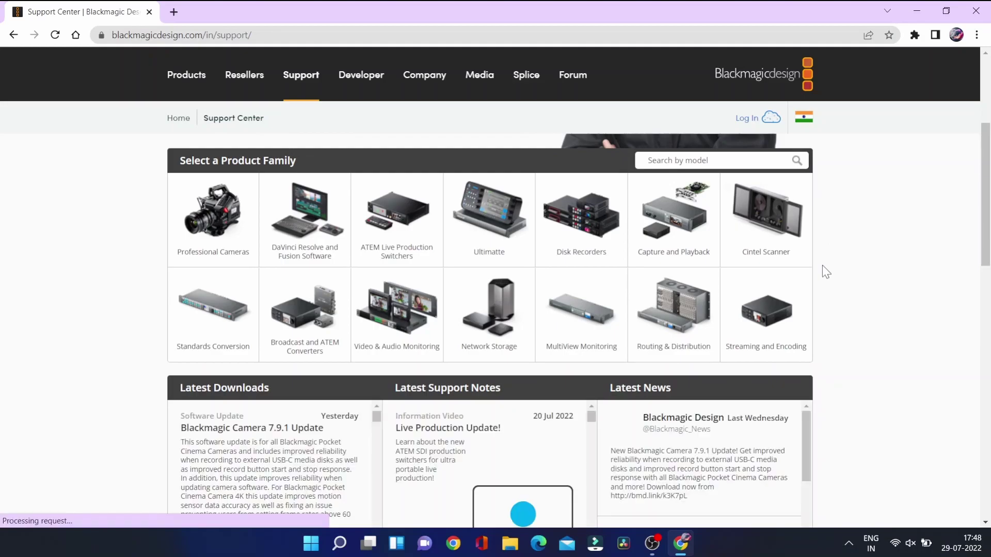
{"action": "scroll", "coordinate": [303, 241], "scroll_direction": "up", "scroll_amount": 5}
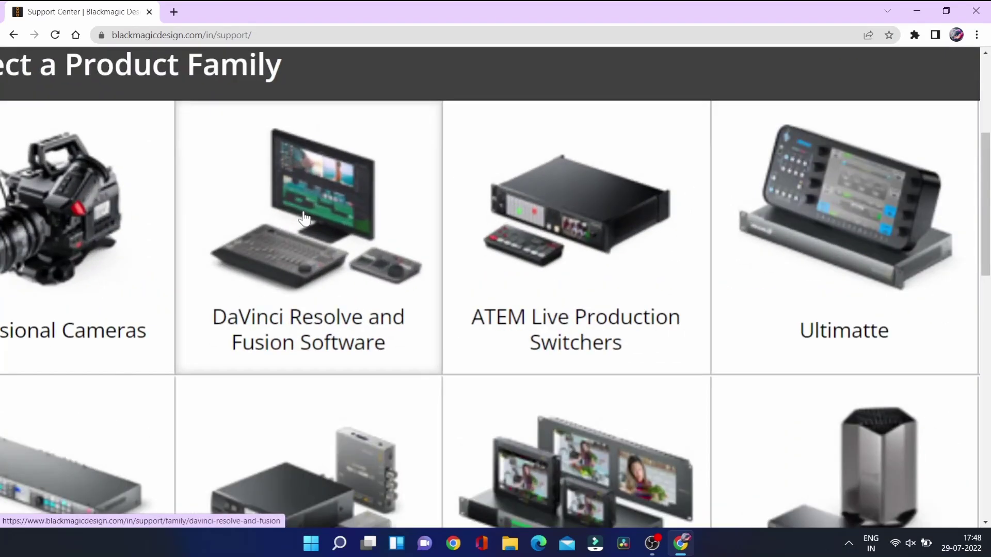
{"action": "left_click", "coordinate": [304, 220]}
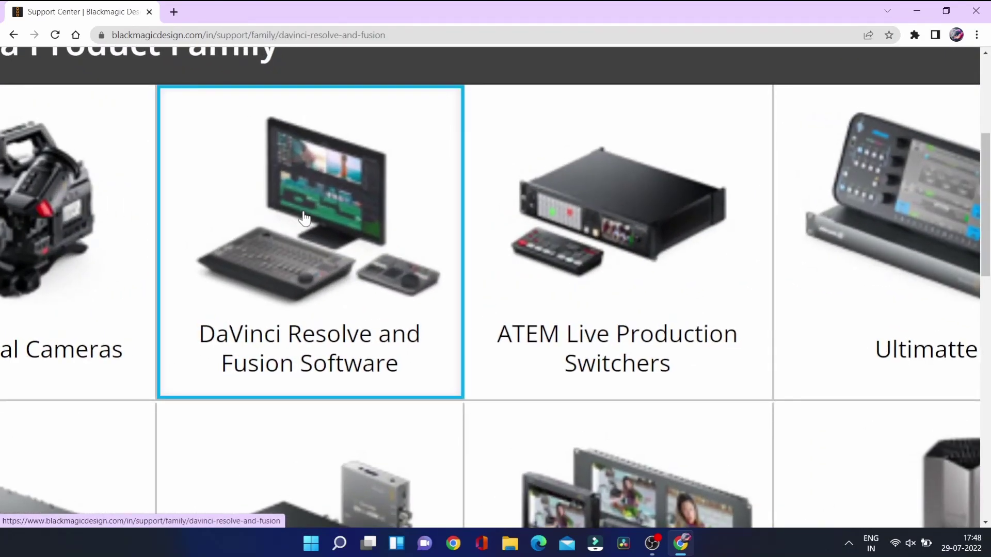
Locate the DaVinci Resolve Project Server 18.0.1 entry in Latest Downloads, zooming to read it
{"action": "scroll", "coordinate": [305, 219], "scroll_direction": "down", "scroll_amount": 5}
{"action": "scroll", "coordinate": [305, 219], "scroll_direction": "down", "scroll_amount": 6}
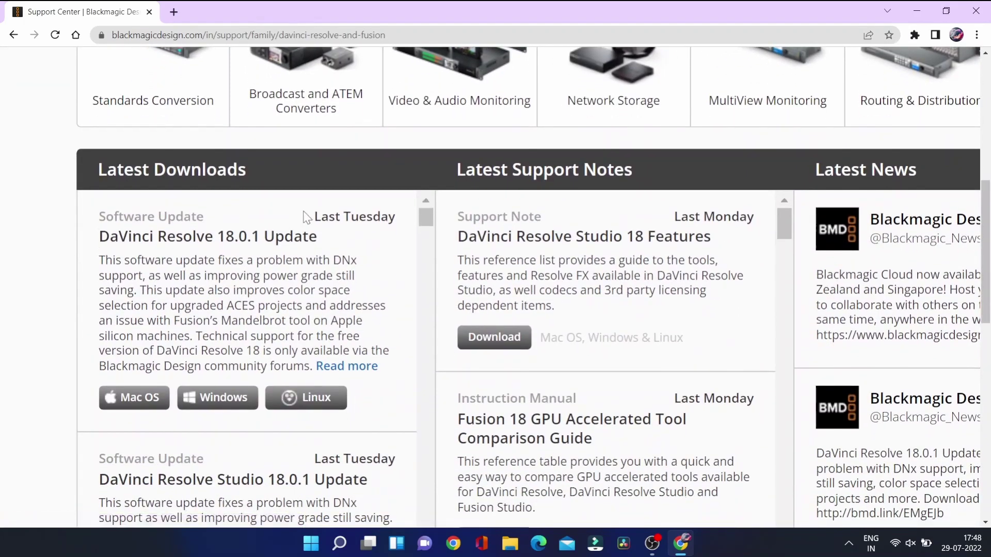
{"action": "scroll", "coordinate": [255, 361], "scroll_direction": "down", "scroll_amount": 7}
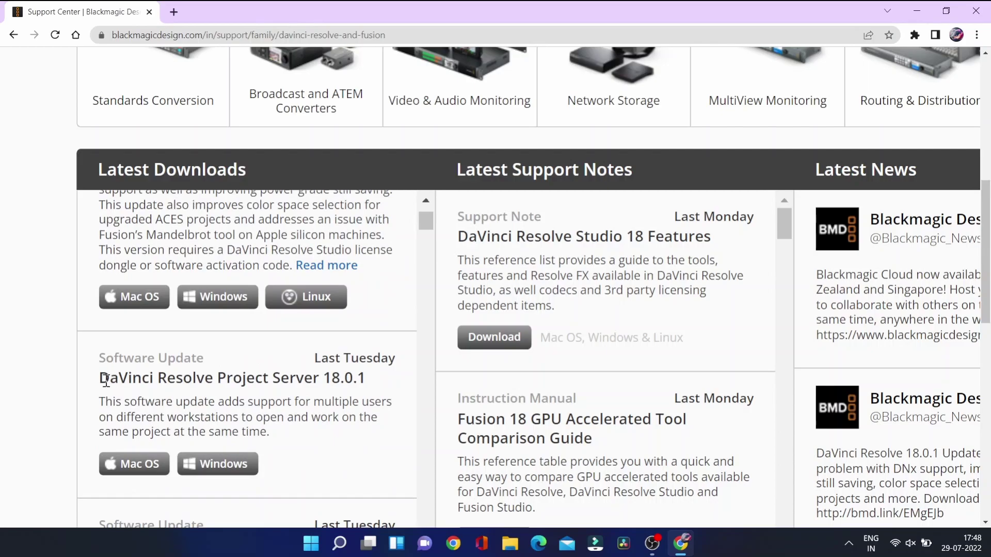
{"action": "left_click_drag", "start_coordinate": [104, 381], "coordinate": [173, 379]}
{"action": "key", "text": "ctrl+minus"}
{"action": "key", "text": "ctrl+minus"}
{"action": "key", "text": "ctrl+minus"}
{"action": "scroll", "coordinate": [172, 380], "scroll_direction": "down", "scroll_amount": 1}
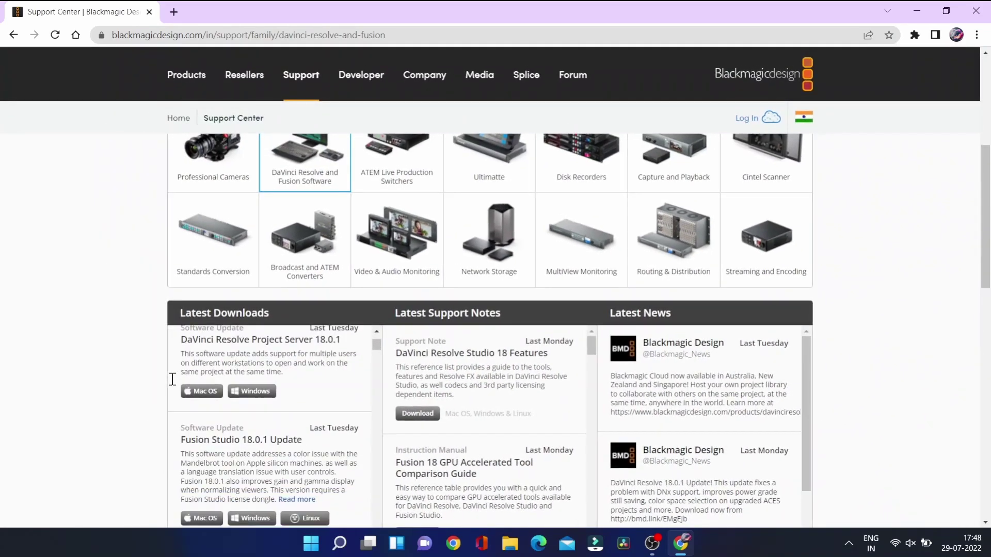
{"action": "scroll", "coordinate": [292, 454], "scroll_direction": "down", "scroll_amount": 4}
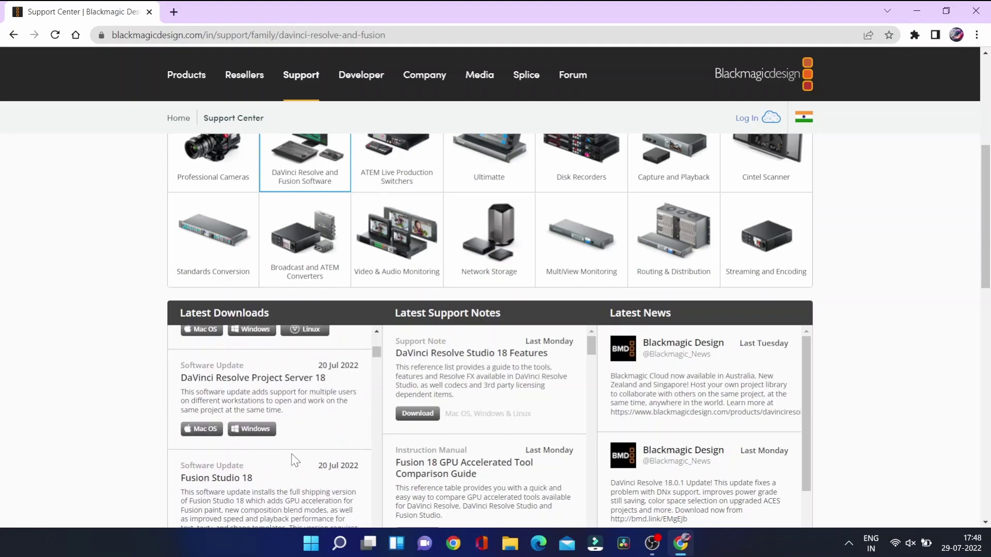
{"action": "scroll", "coordinate": [306, 381], "scroll_direction": "up", "scroll_amount": 5}
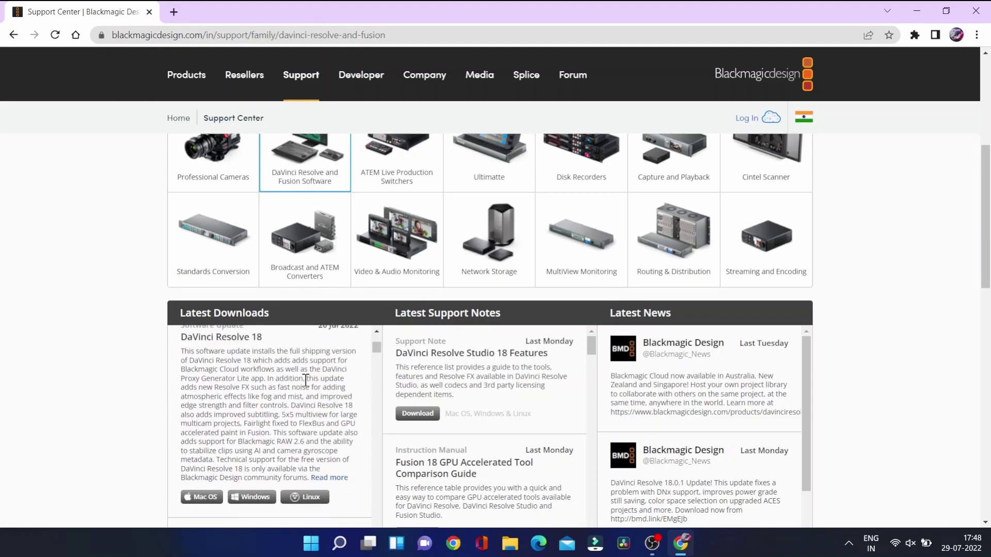
{"action": "scroll", "coordinate": [306, 380], "scroll_direction": "down", "scroll_amount": 2}
{"action": "key", "text": "ctrl+plus"}
{"action": "key", "text": "ctrl+plus"}
{"action": "key", "text": "ctrl+plus"}
{"action": "key", "text": "ctrl+plus"}
{"action": "key", "text": "ctrl+plus"}
{"action": "key", "text": "ctrl+plus"}
{"action": "key", "text": "ctrl+plus"}
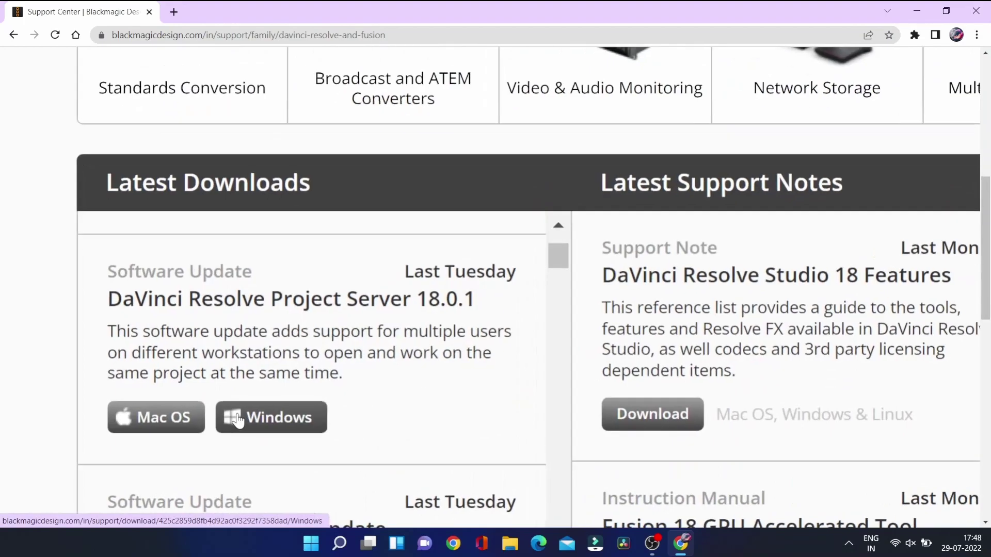
Download the Windows build of DaVinci Resolve Project Server 18.0.1
{"action": "left_click", "coordinate": [238, 421]}
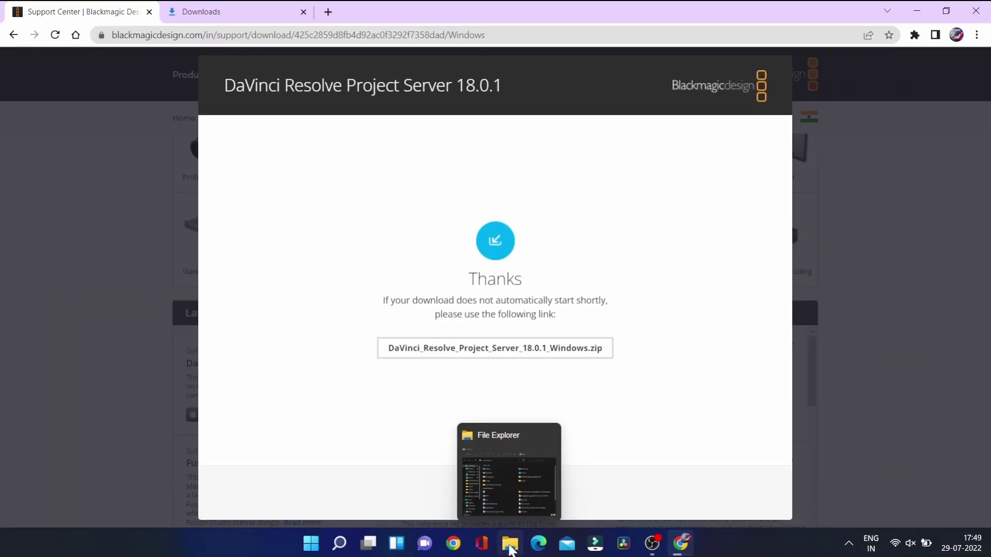
Open DaVinci_Resolve_Project_Server_18.0.1_Windows in Downloads and run the installer application inside
{"action": "left_click", "coordinate": [510, 546]}
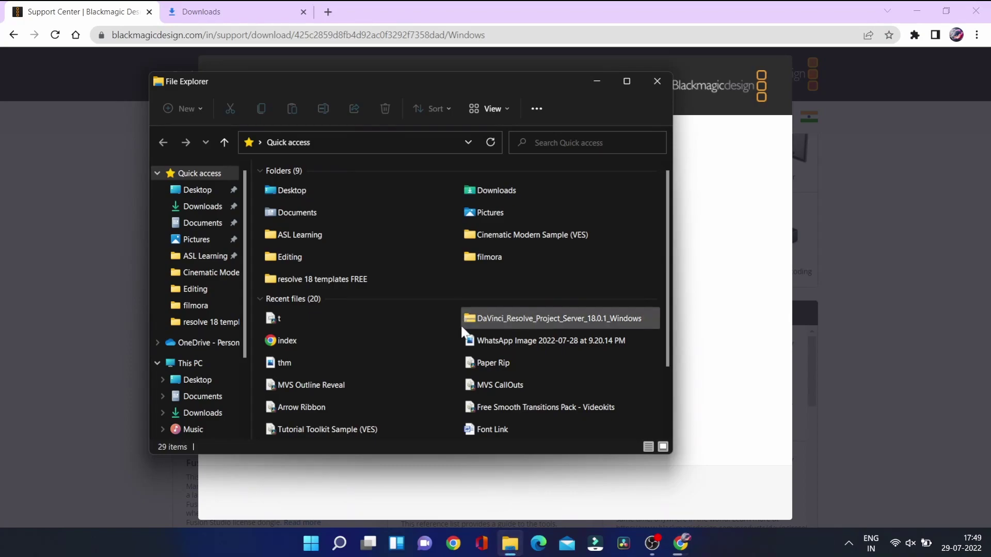
{"action": "left_click", "coordinate": [212, 207]}
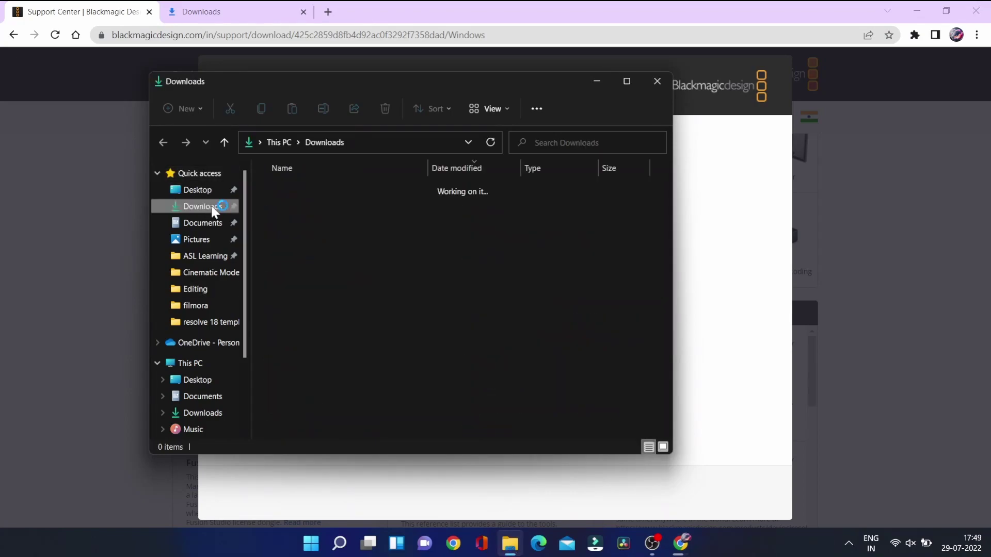
{"action": "right_click", "coordinate": [320, 206]}
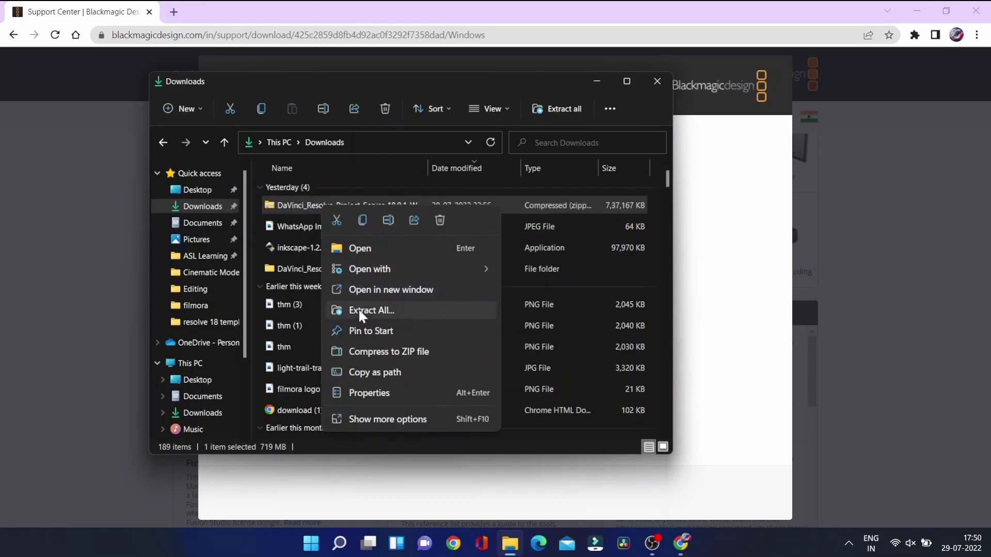
{"action": "double_click", "coordinate": [290, 269]}
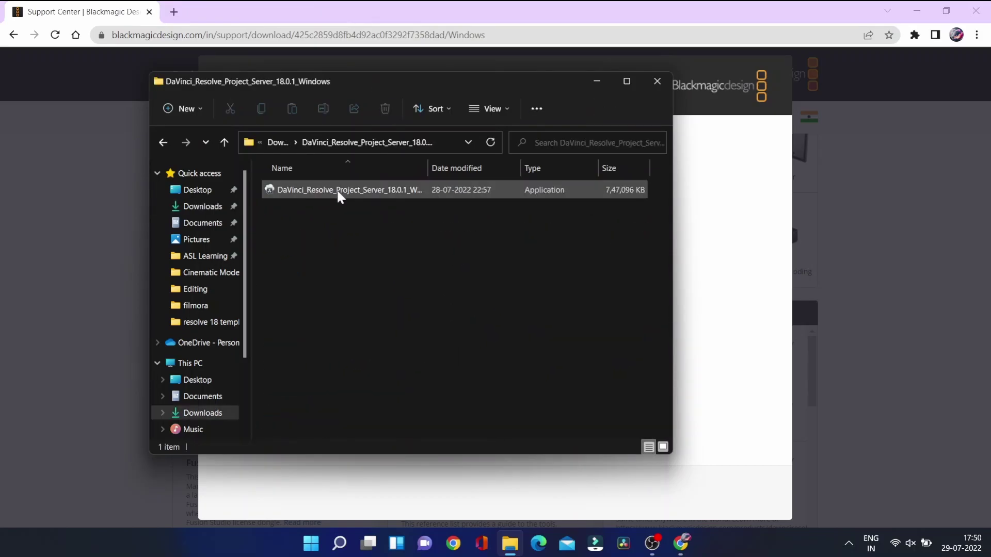
{"action": "double_click", "coordinate": [337, 192]}
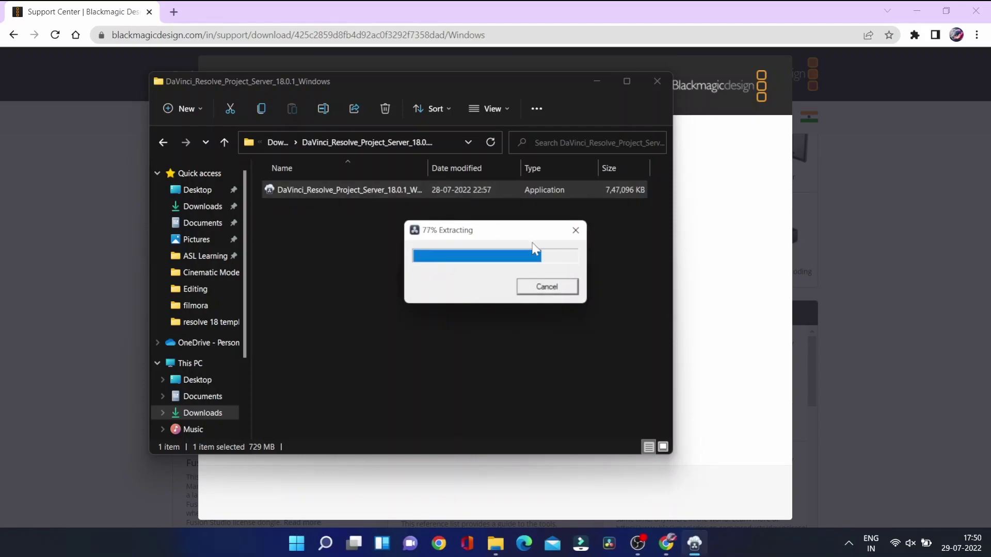
Install PostgreSQL 13.4-1 and Project Server, closing Chrome and File Explorer meanwhile
{"action": "left_click", "coordinate": [694, 544]}
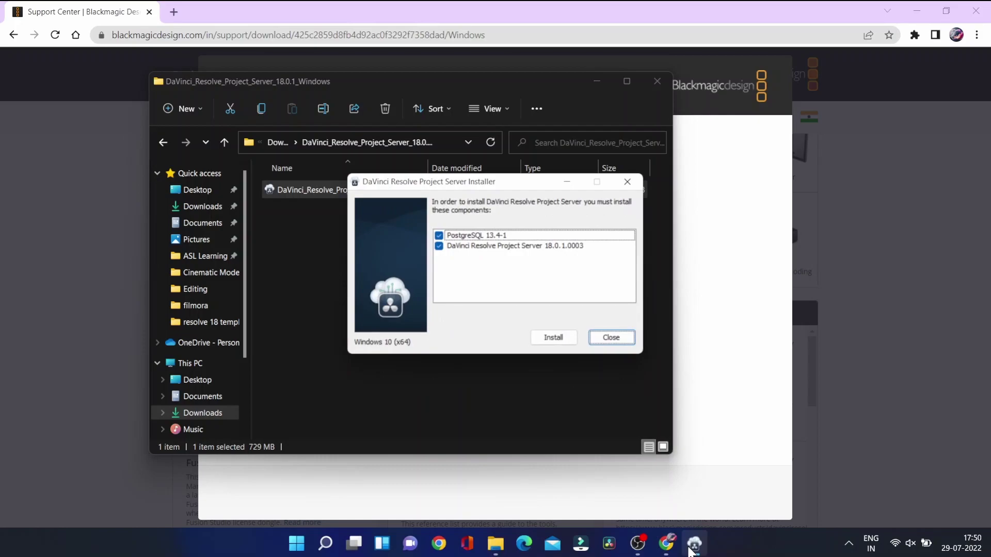
{"action": "left_click", "coordinate": [565, 337]}
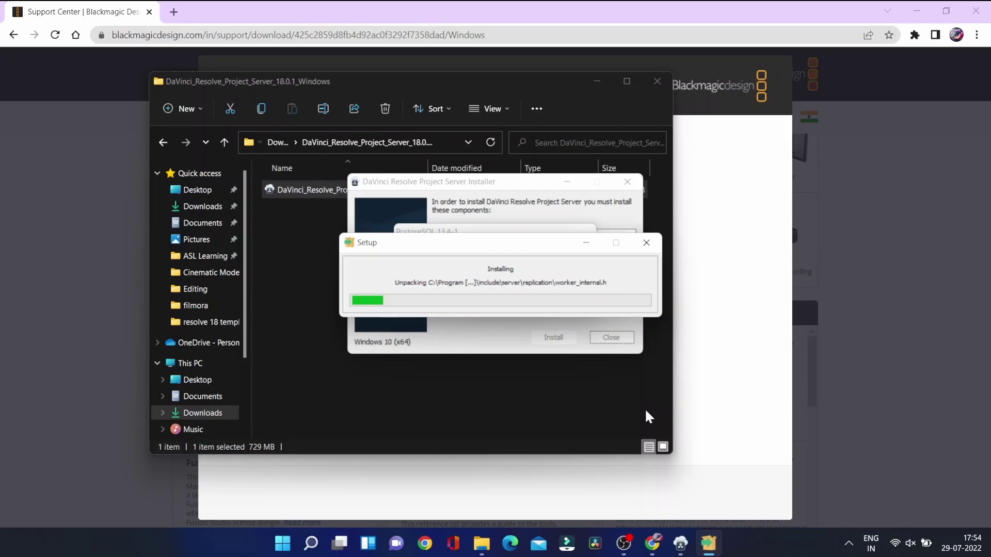
{"action": "left_click", "coordinate": [976, 10]}
{"action": "left_click", "coordinate": [657, 81]}
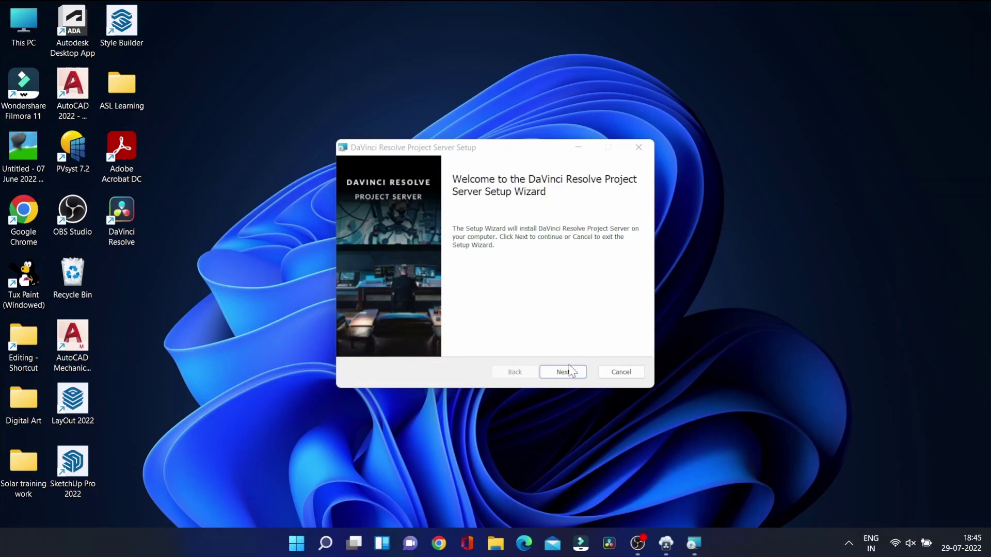
Accept the Project Server licence terms and keep the default Program Files install folder
{"action": "left_click", "coordinate": [562, 374]}
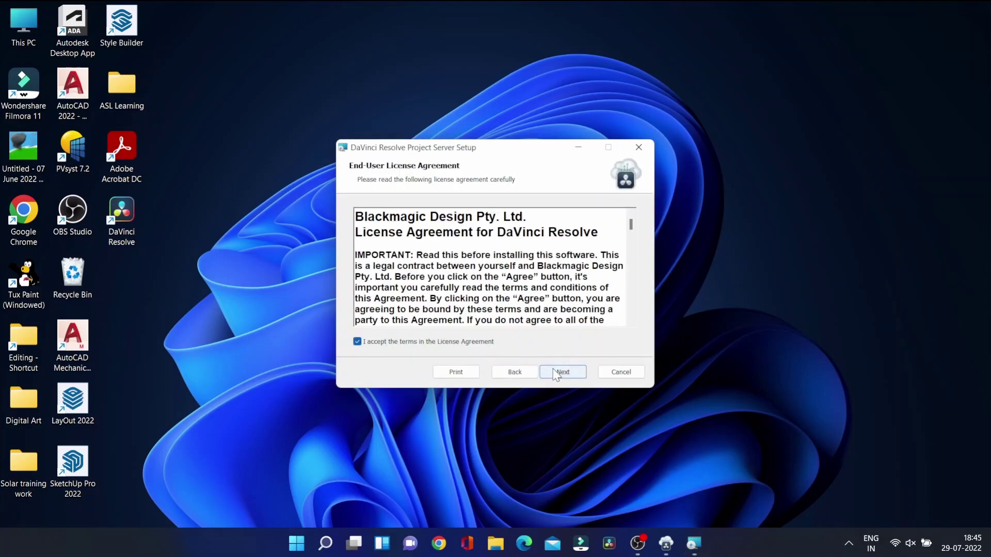
{"action": "left_click", "coordinate": [556, 373]}
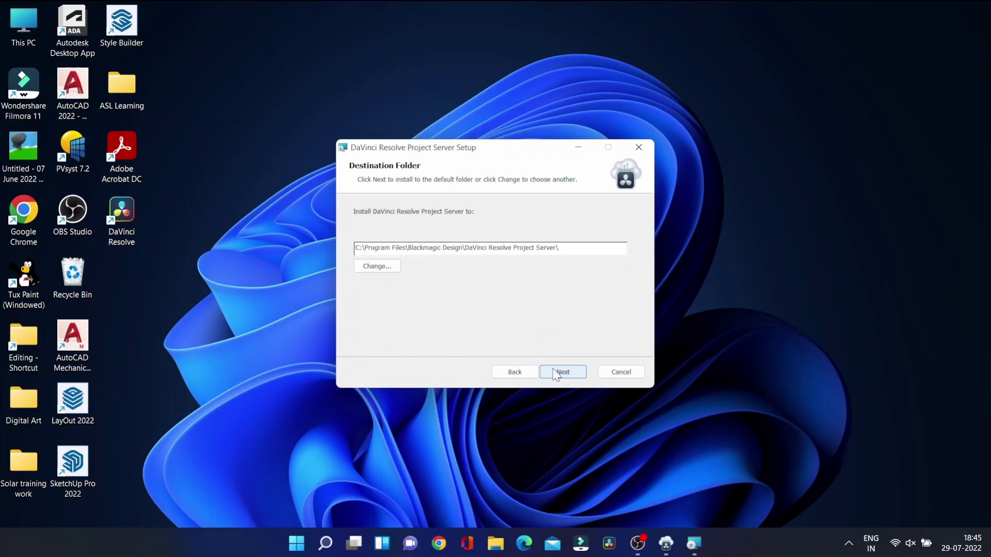
{"action": "left_click", "coordinate": [561, 372]}
Install the Project Server, declining the cancel prompt, and close setup once installation completes
{"action": "left_click", "coordinate": [563, 373]}
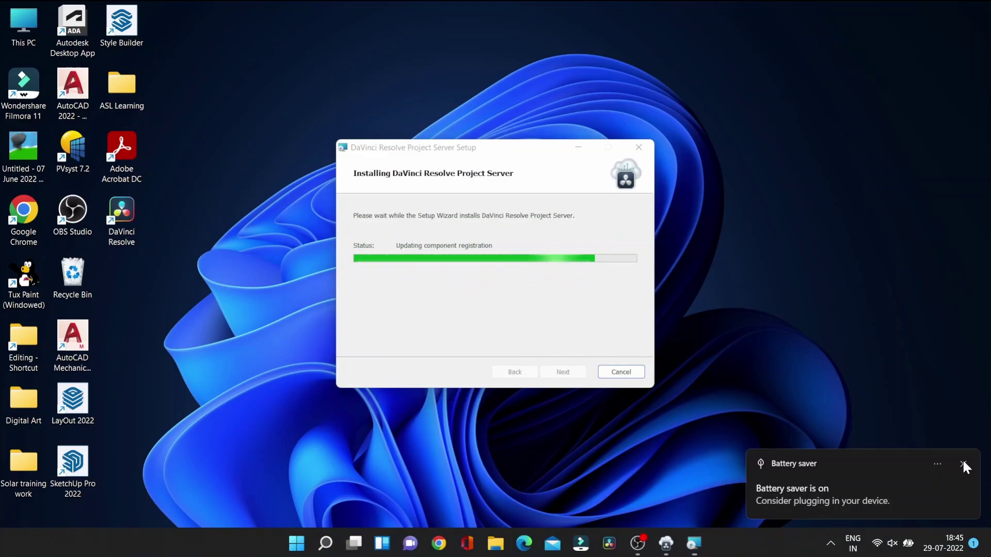
{"action": "left_click", "coordinate": [963, 465]}
{"action": "key", "text": "Escape"}
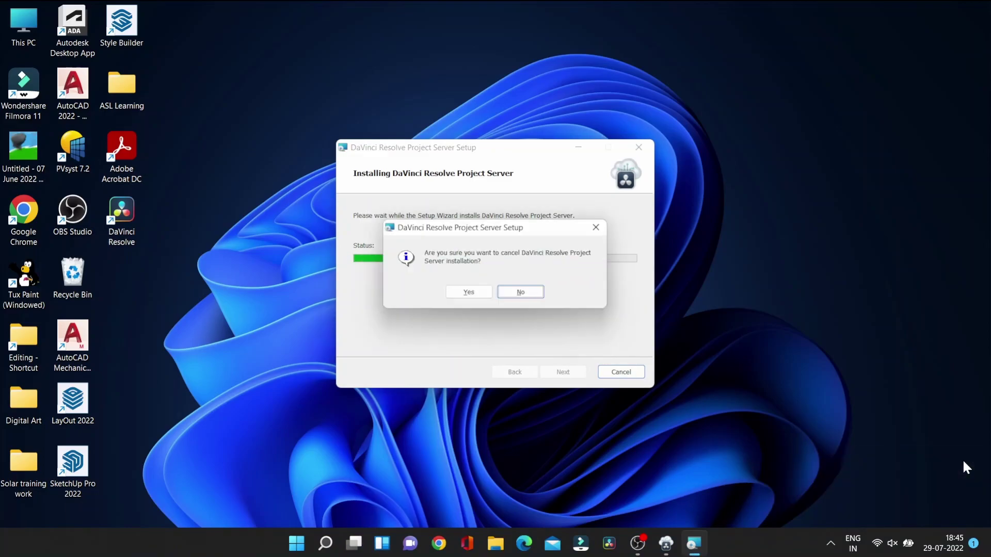
{"action": "key", "text": "Return"}
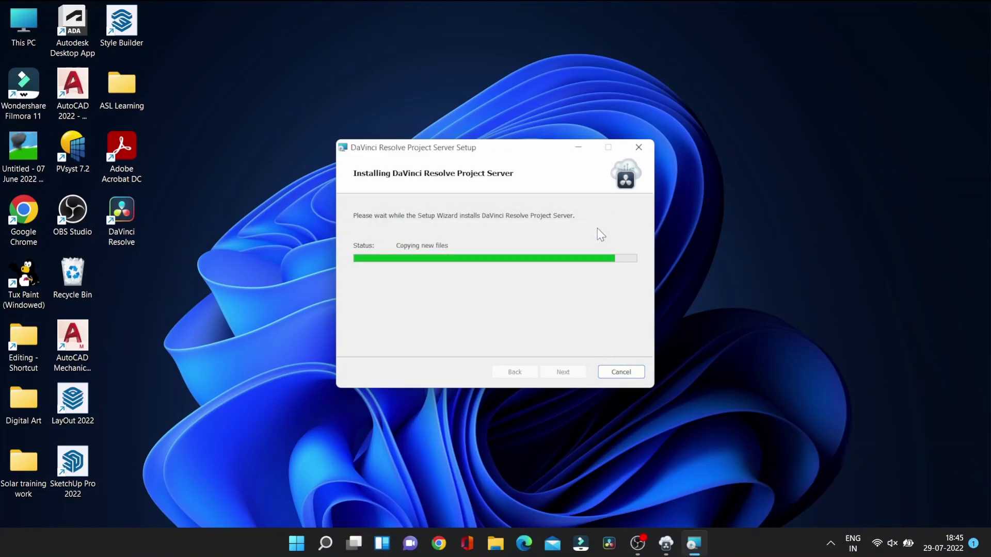
{"action": "left_click", "coordinate": [565, 372]}
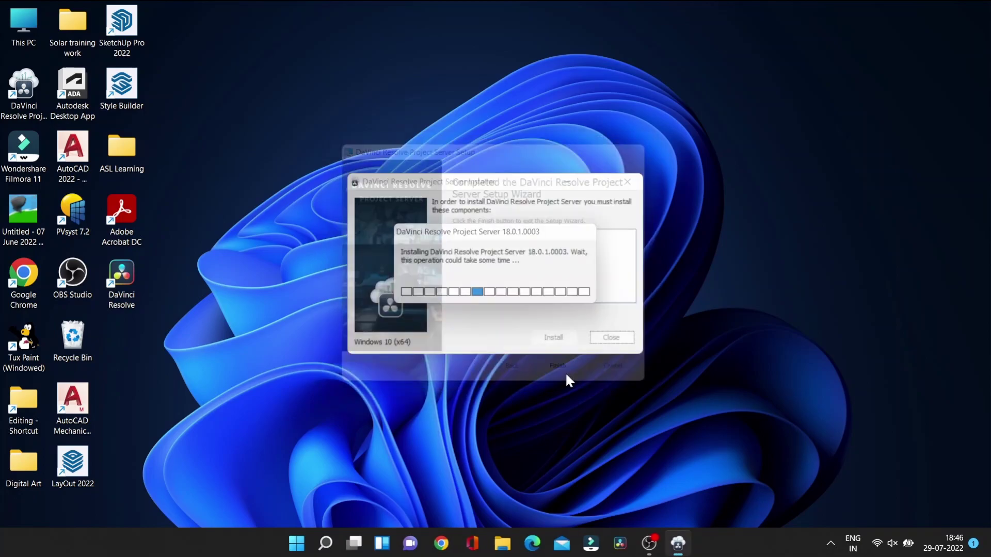
{"action": "left_click", "coordinate": [541, 298]}
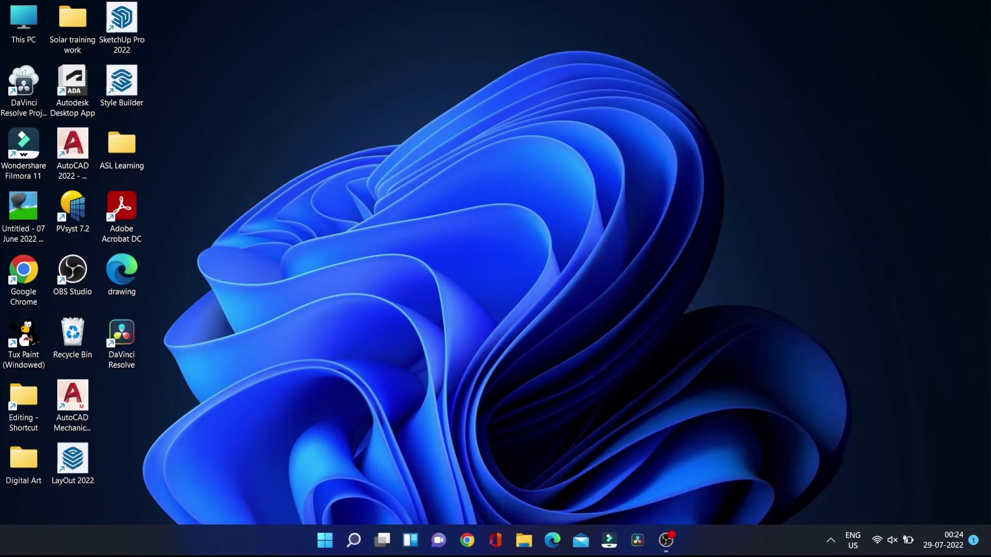
Launch DaVinci Resolve Project Server from the Blackmagic Design folder in Start's All apps
{"action": "key", "text": "super"}
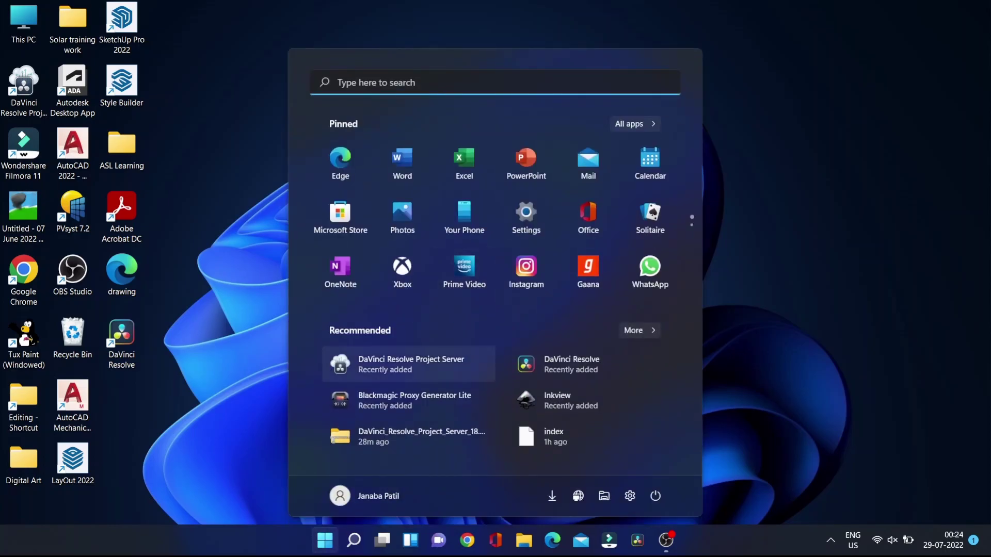
{"action": "left_click", "coordinate": [634, 124]}
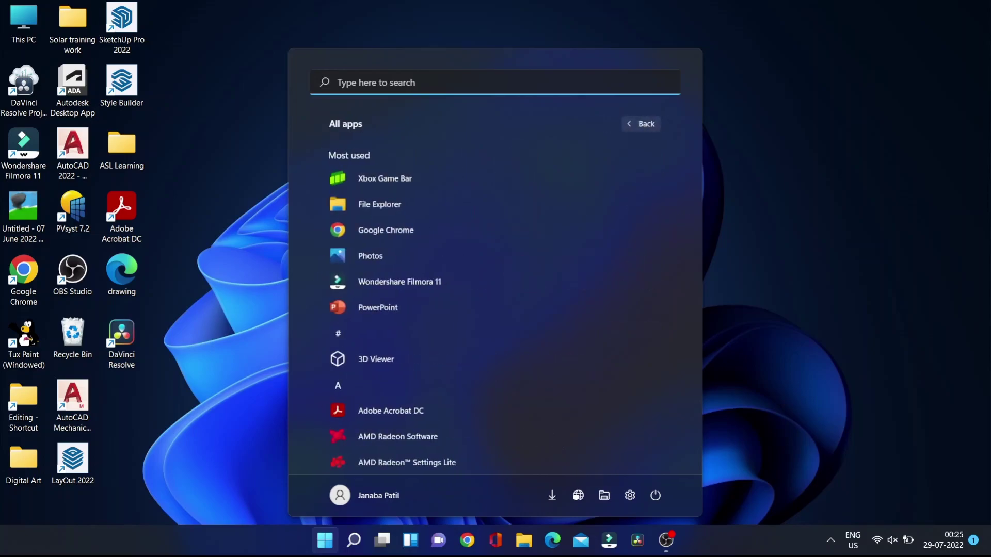
{"action": "scroll", "coordinate": [495, 408], "scroll_direction": "down", "scroll_amount": 5}
{"action": "left_click", "coordinate": [391, 228]}
{"action": "left_click", "coordinate": [419, 356]}
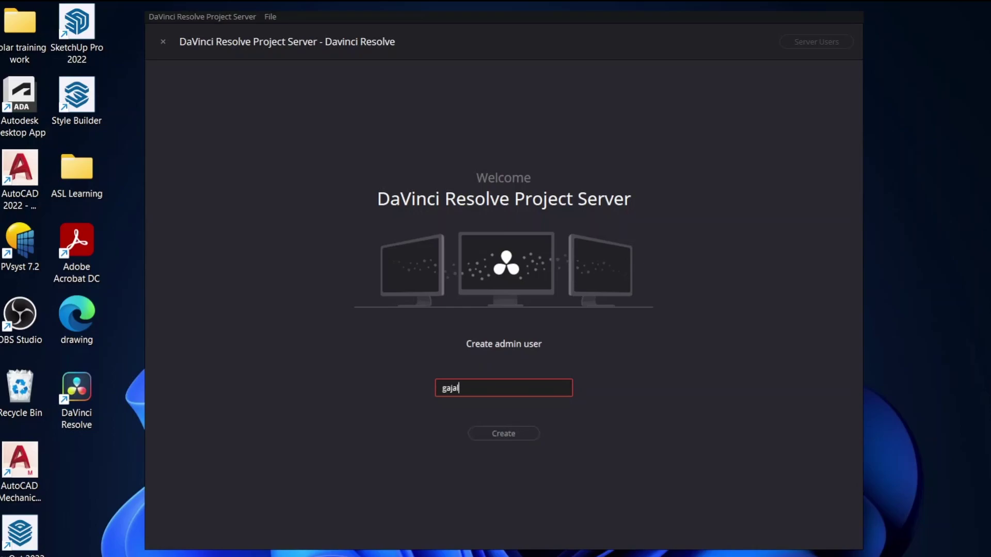
Confirm the admin user name, enter and verify its password, then create the 'my projects' library
{"action": "key", "text": "Return"}
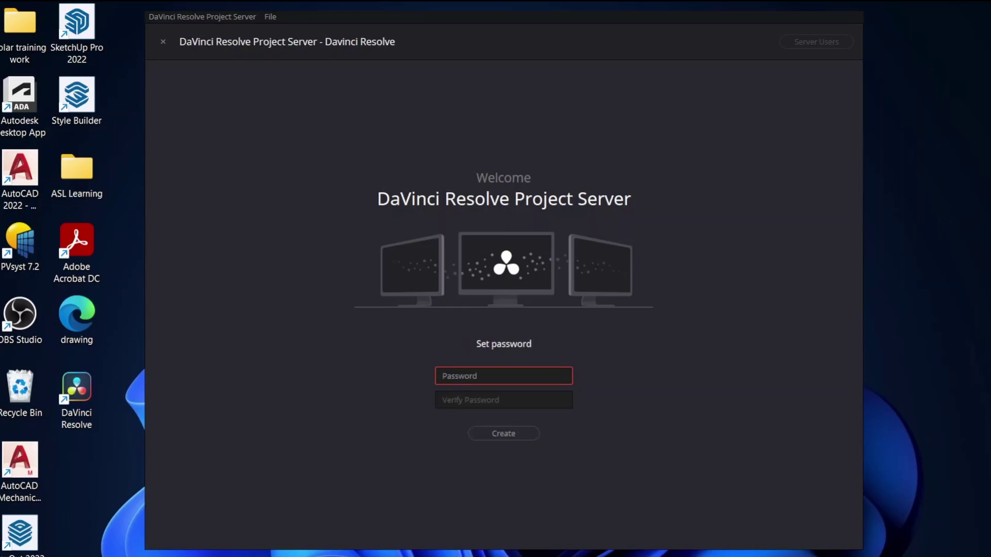
{"action": "type", "text": "1"}
{"action": "left_click", "coordinate": [503, 400]}
{"action": "type", "text": "11"}
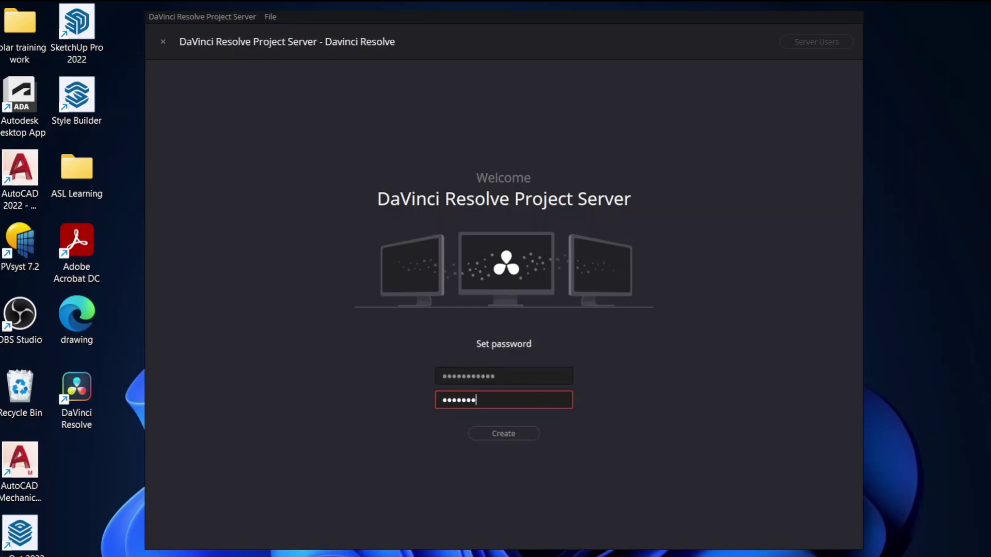
{"action": "type", "text": "1"}
{"action": "key", "text": "Return"}
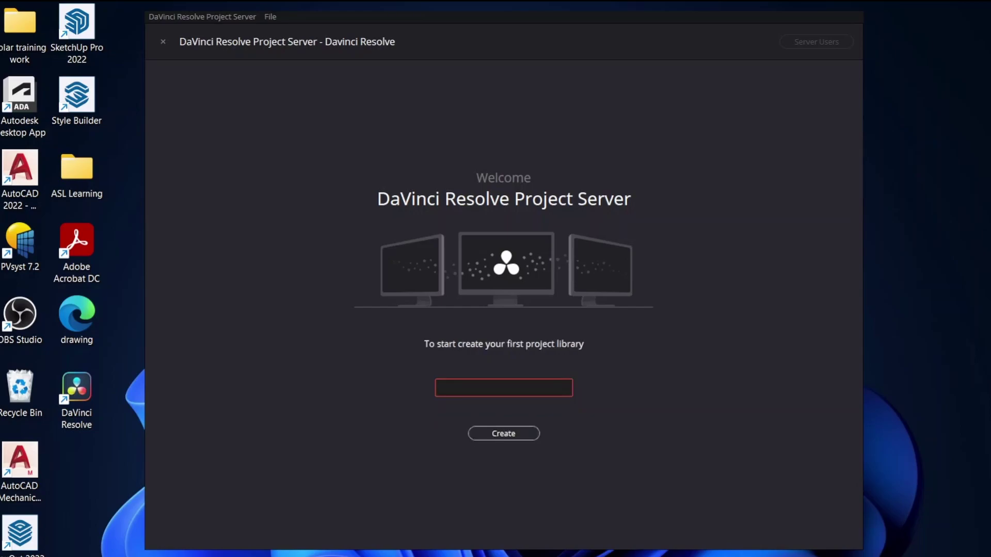
{"action": "left_click", "coordinate": [503, 388]}
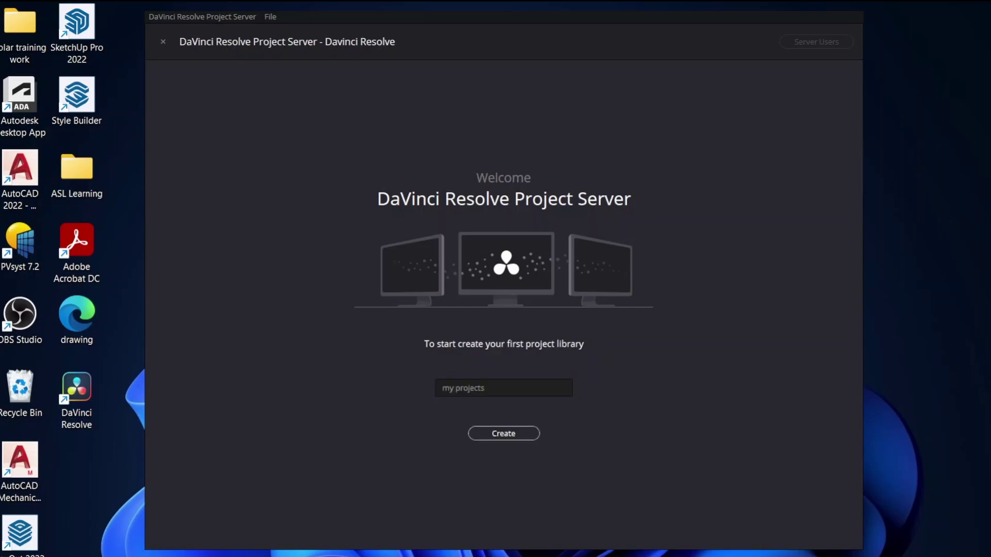
{"action": "key", "text": "Return"}
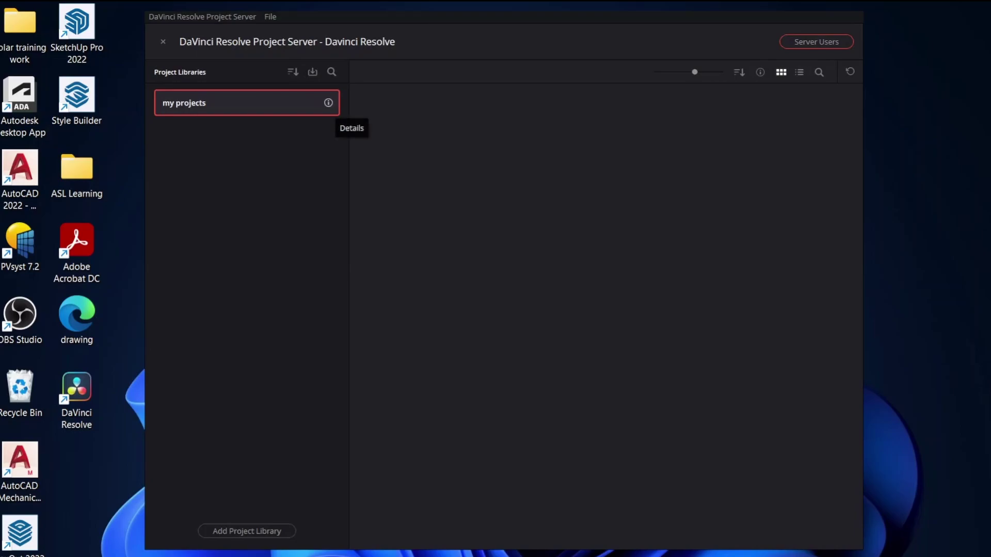
Turn on Project Library Enabled for 'my projects' and authorize the server configuration
{"action": "left_click", "coordinate": [329, 102]}
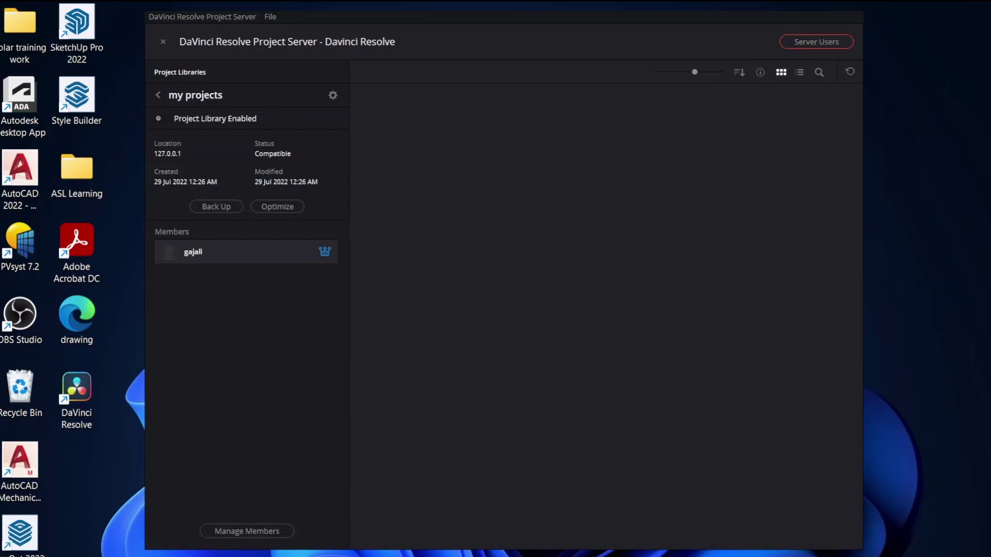
{"action": "left_click", "coordinate": [161, 118]}
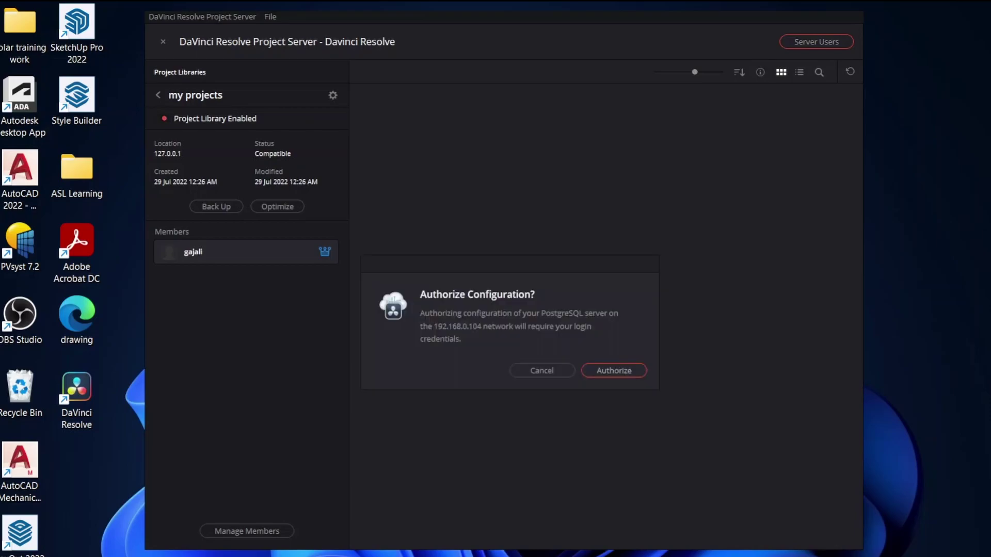
{"action": "key", "text": "Return"}
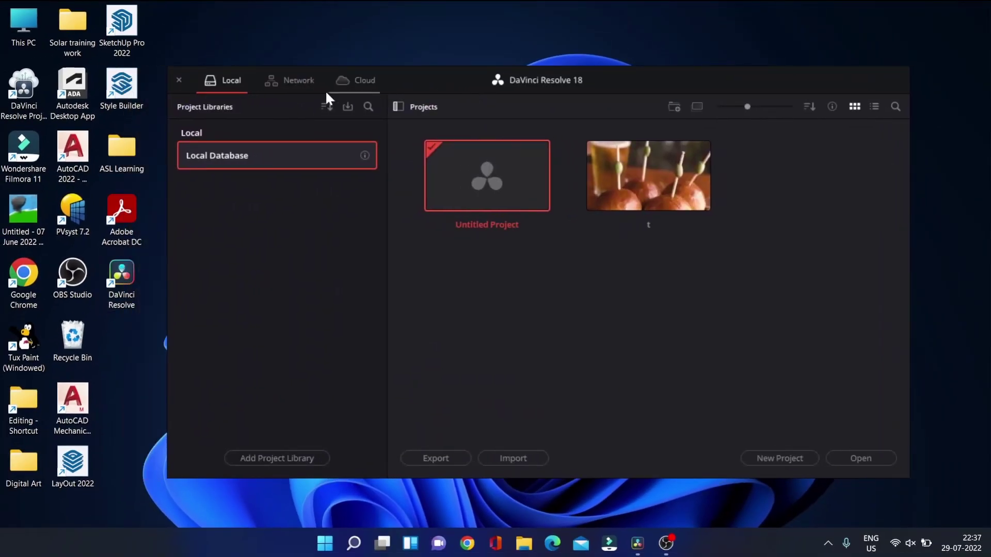
Create a new network project library named 'project000' in the Project Manager
{"action": "left_click", "coordinate": [287, 82]}
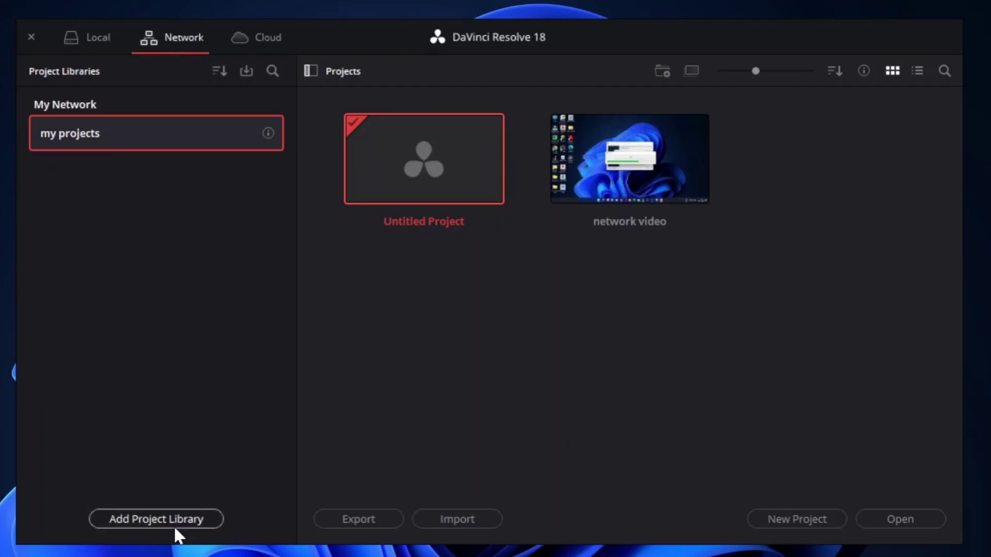
{"action": "left_click", "coordinate": [191, 516]}
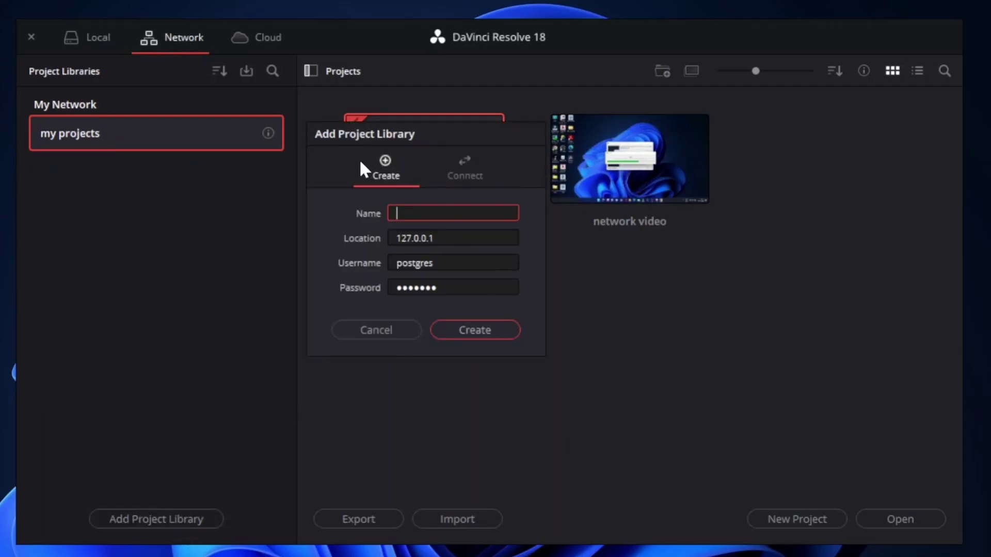
{"action": "left_click", "coordinate": [482, 162]}
{"action": "left_click", "coordinate": [379, 154]}
{"action": "type", "text": "project000"}
{"action": "left_click", "coordinate": [476, 325]}
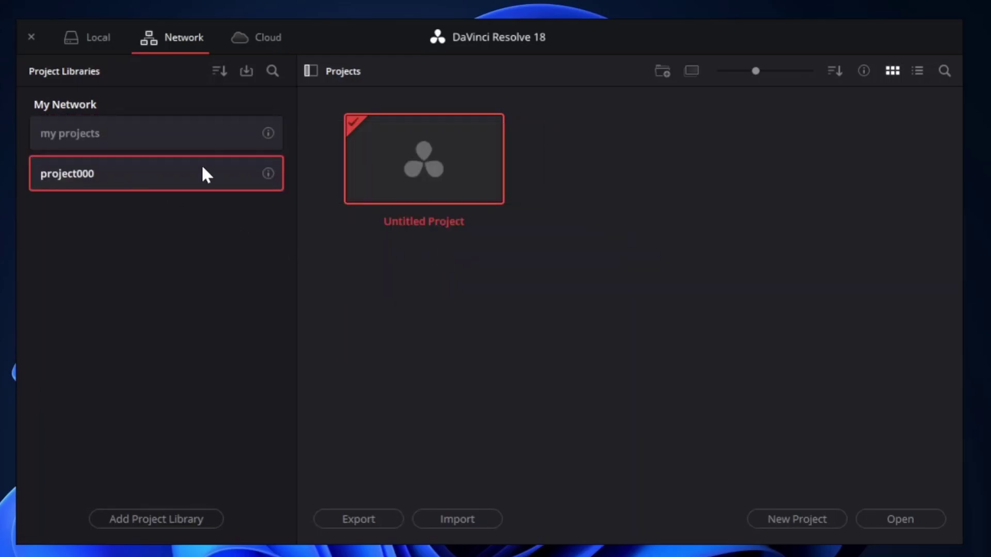
Share the project000 library's access key, saving it to the Desktop as 'project000'
{"action": "left_click", "coordinate": [177, 129]}
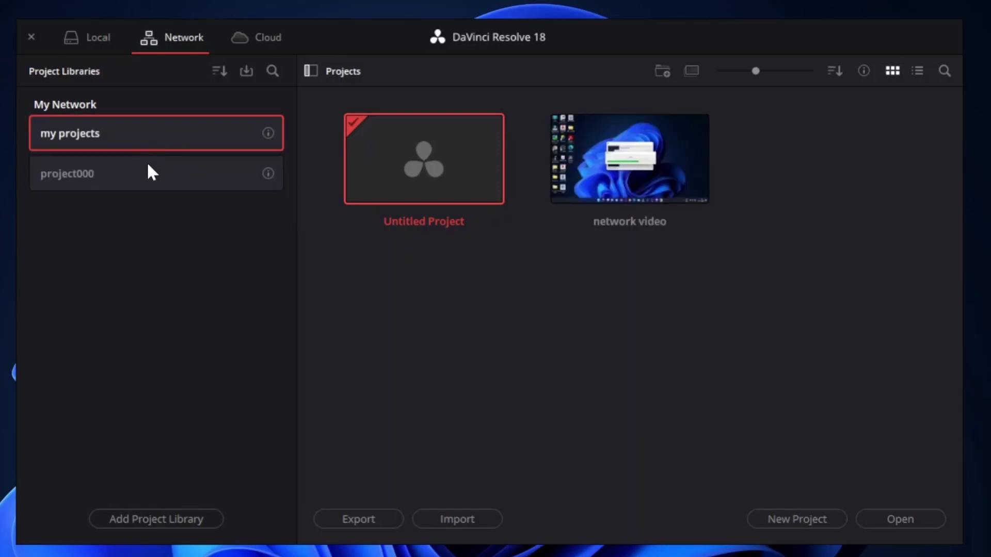
{"action": "left_click", "coordinate": [150, 171]}
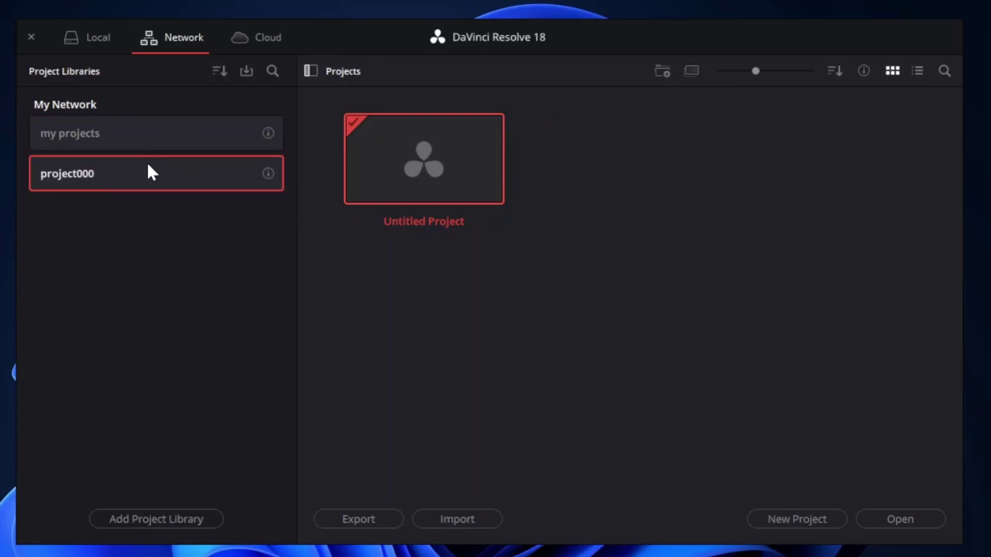
{"action": "right_click", "coordinate": [149, 166]}
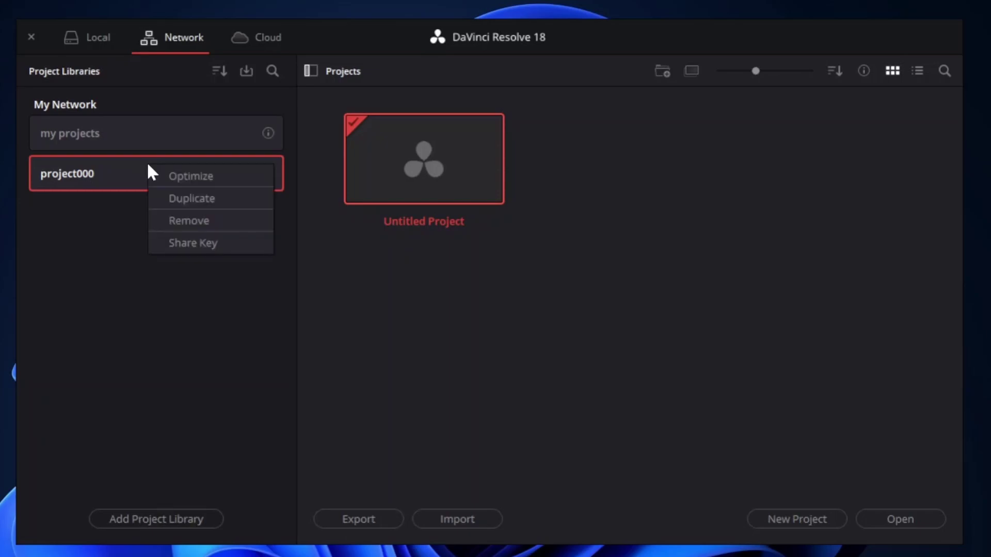
{"action": "left_click", "coordinate": [201, 247]}
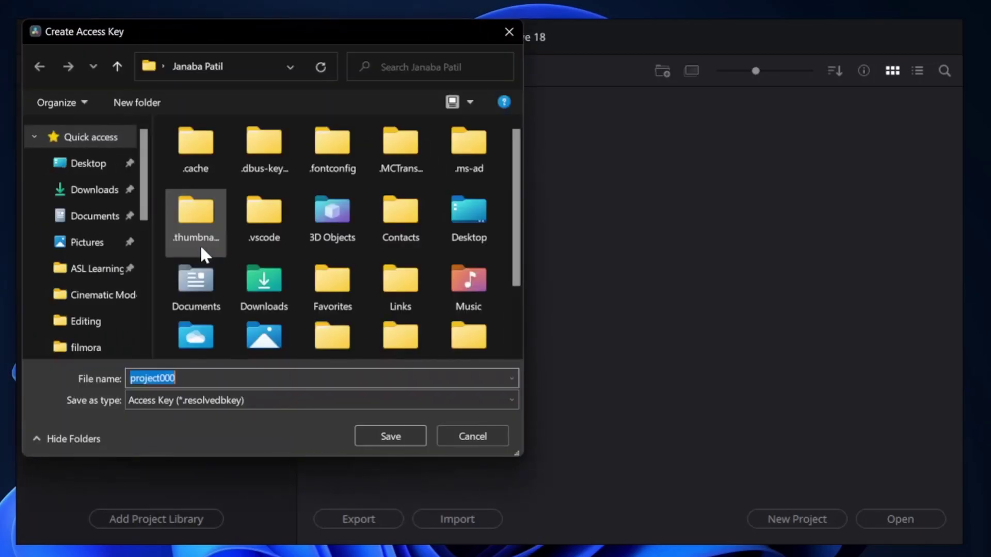
{"action": "left_click", "coordinate": [104, 166]}
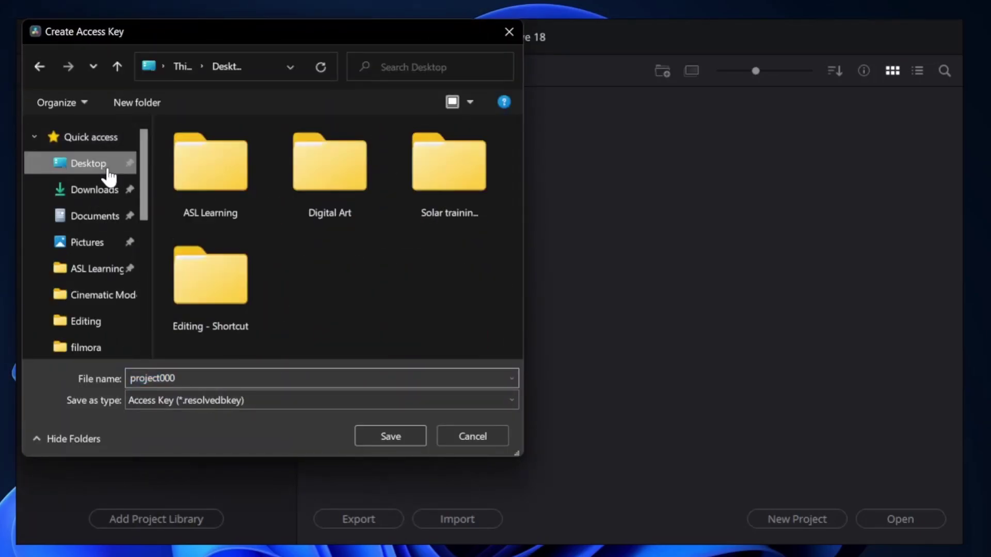
{"action": "left_click", "coordinate": [376, 437]}
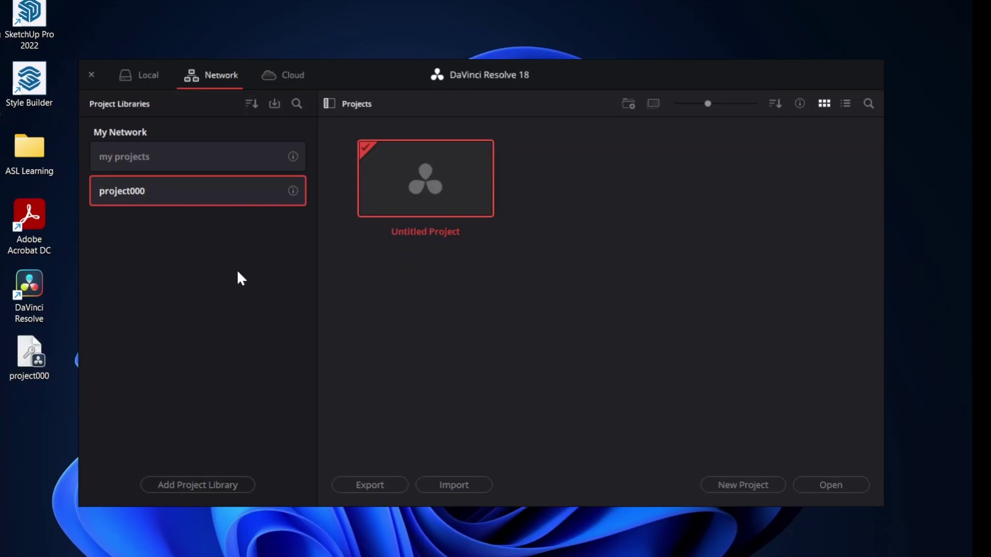
{"action": "right_click", "coordinate": [151, 191]}
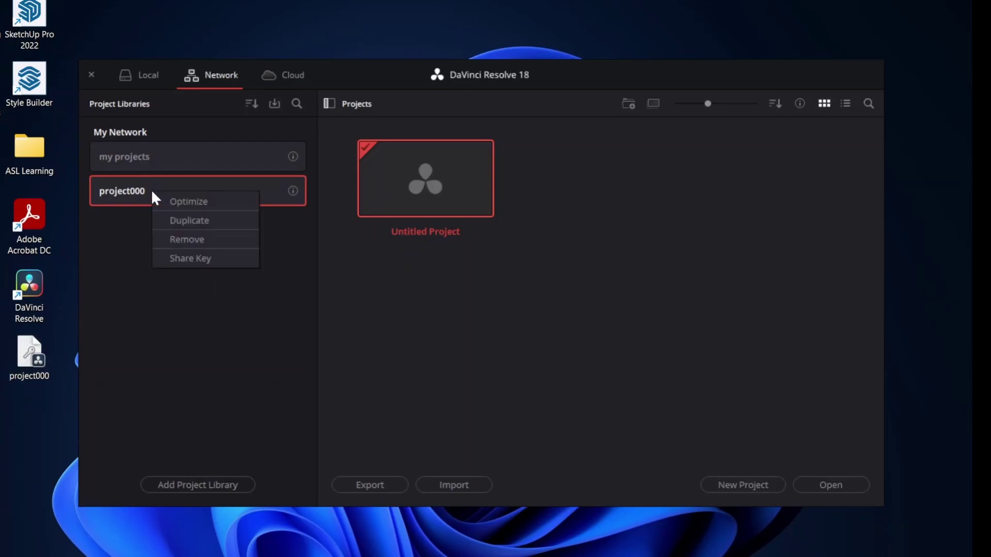
{"action": "left_click", "coordinate": [188, 239]}
{"action": "left_click", "coordinate": [532, 340]}
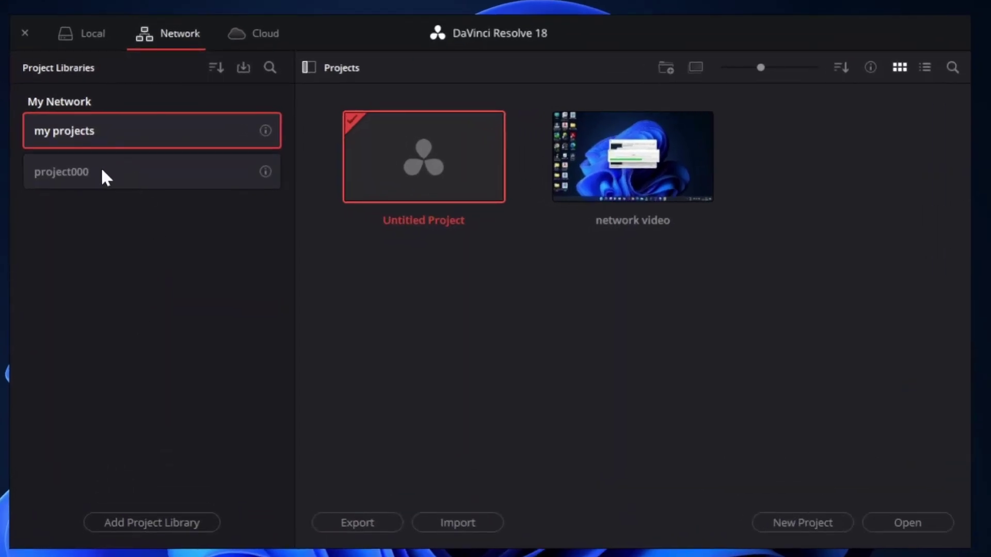
{"action": "left_click", "coordinate": [106, 170]}
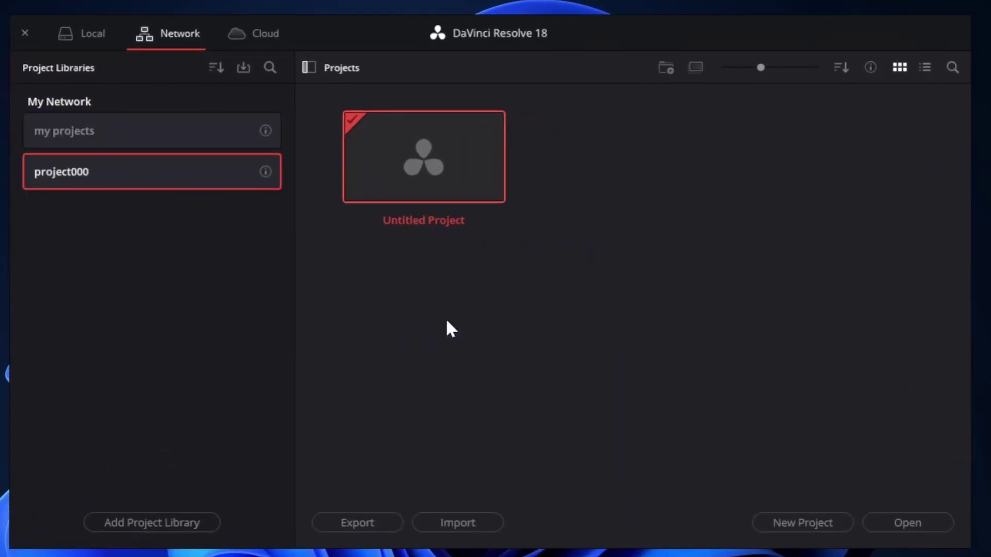